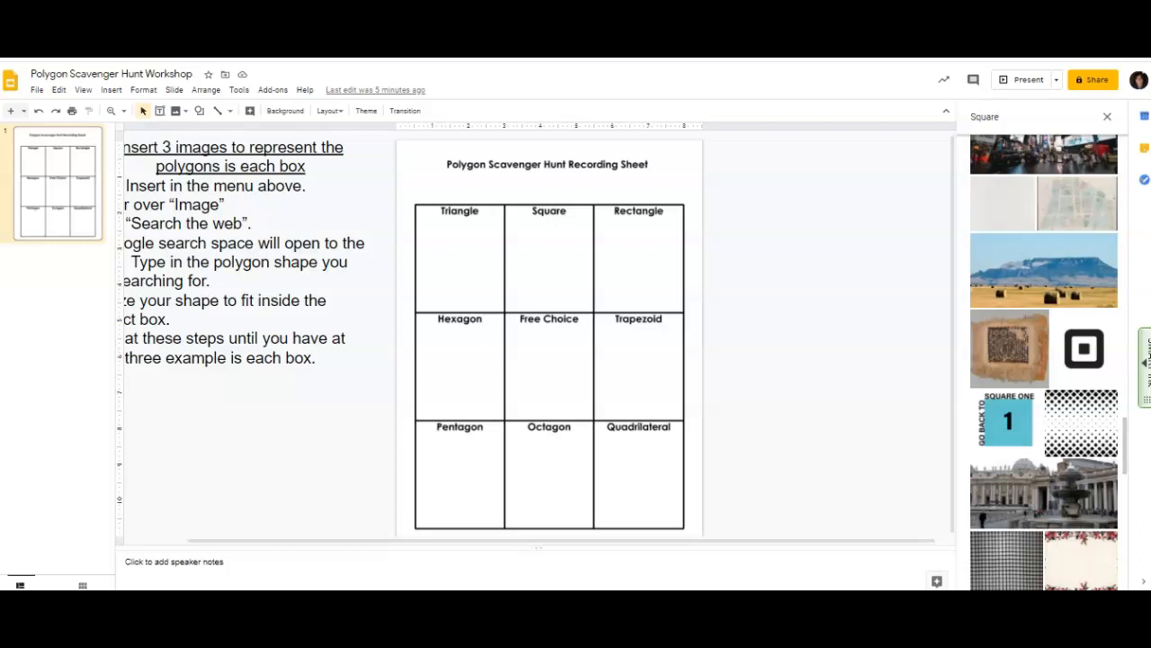
# - Close the image search side panel so the recording sheet slide is fully visible
pyautogui.click(1108, 118)
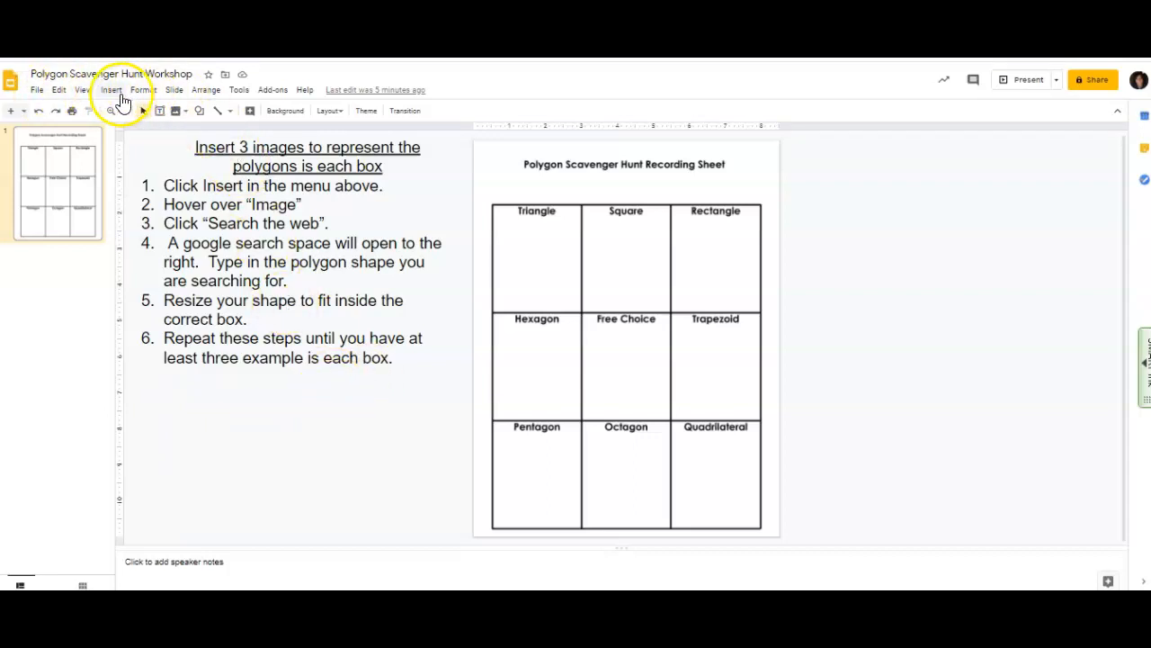
# - Start a web image search from Insert > Image to look for pictures beside the slide
pyautogui.click(112, 90)
pyautogui.moveTo(131, 112)
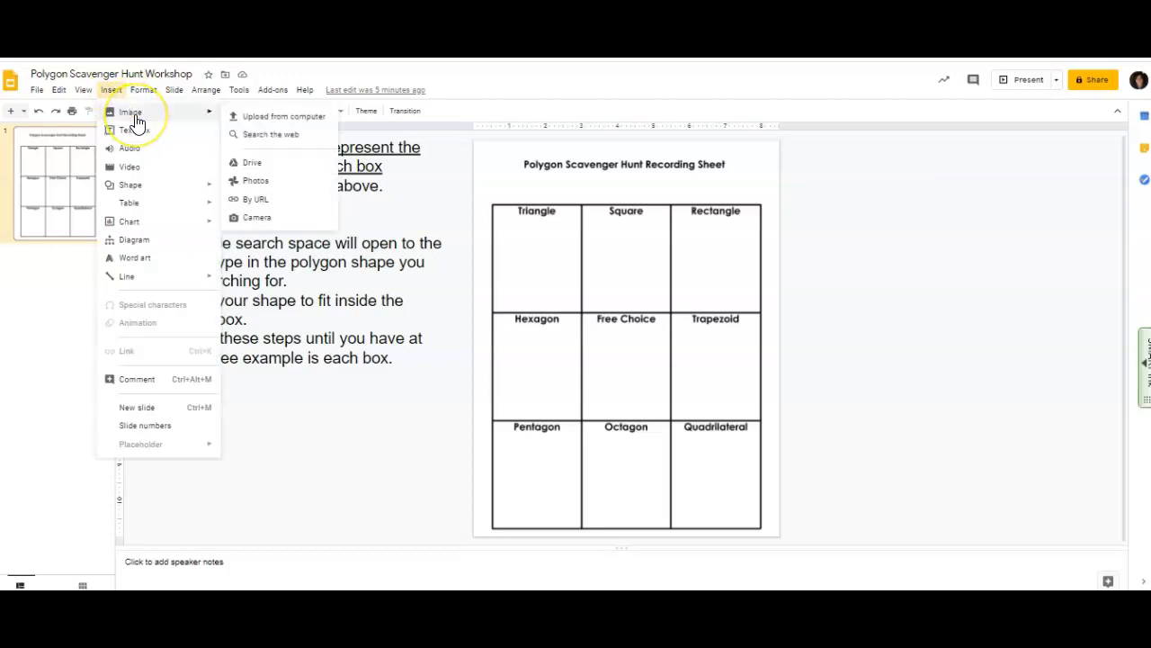
pyautogui.click(250, 138)
pyautogui.write('Square')
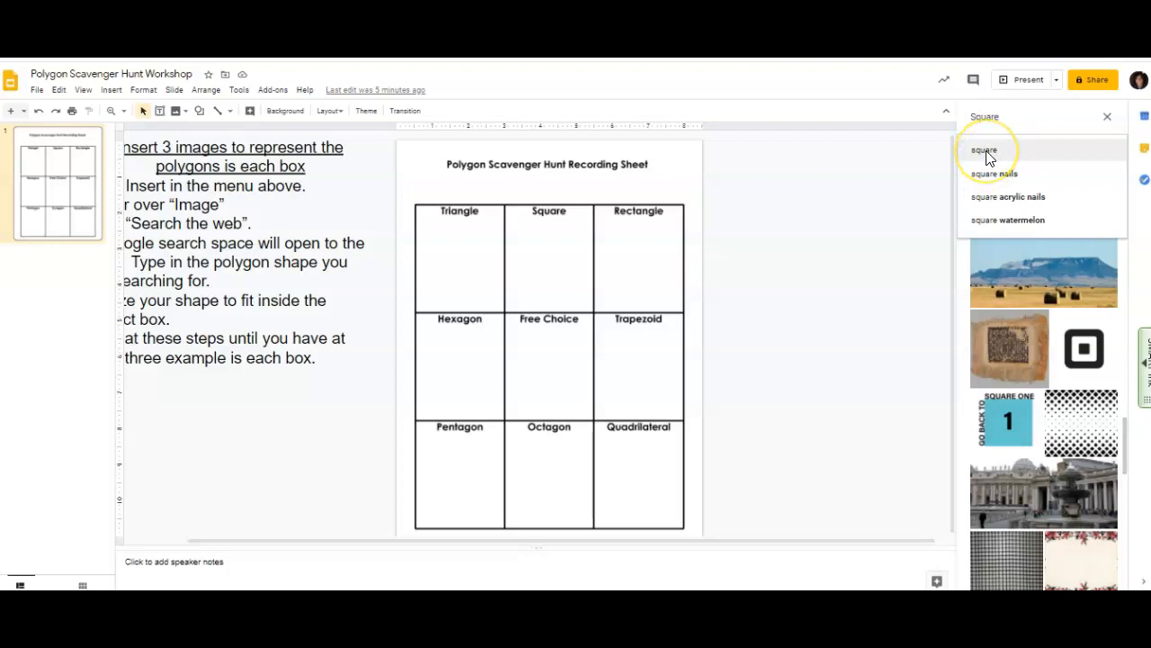
# - Search the web for 'square' and tick three results: solid blue square, white box, white square outline
pyautogui.click(1060, 147)
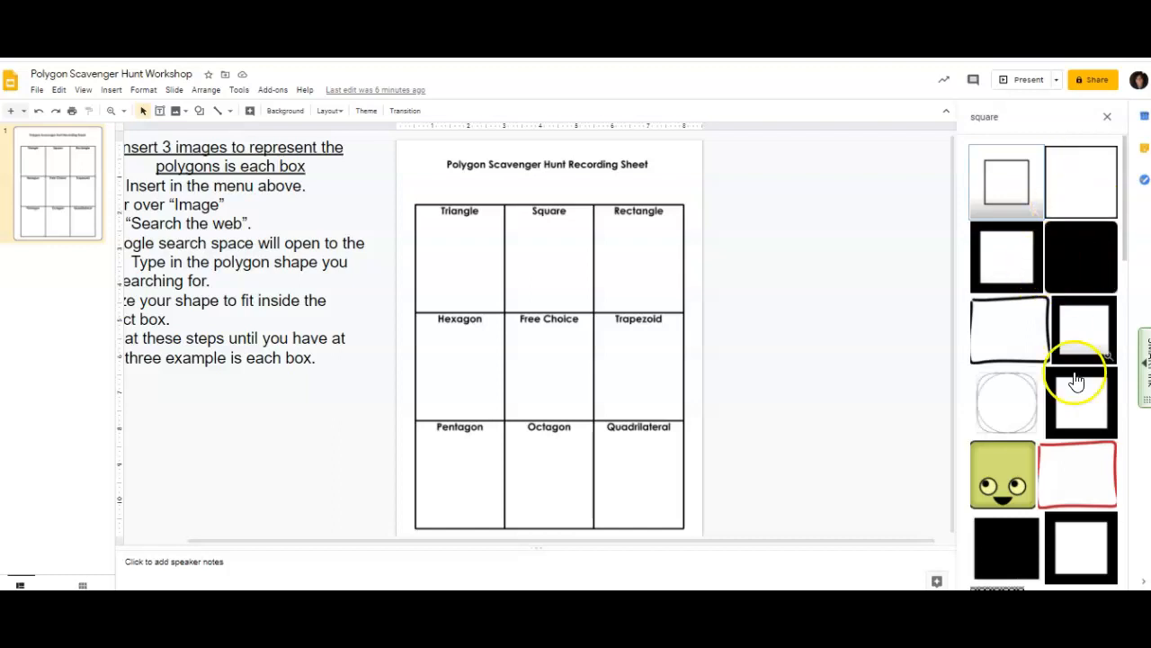
pyautogui.scroll(-5, 1079, 405)
pyautogui.scroll(-5, 1079, 459)
pyautogui.scroll(-5, 1079, 458)
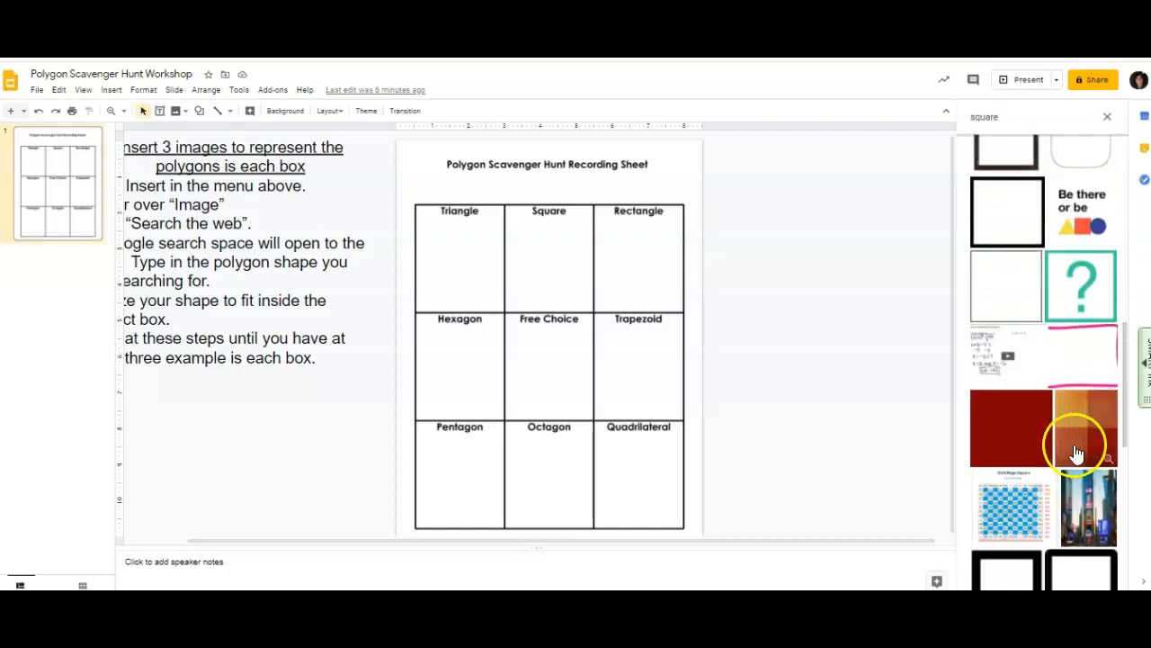
pyautogui.scroll(-5, 1077, 452)
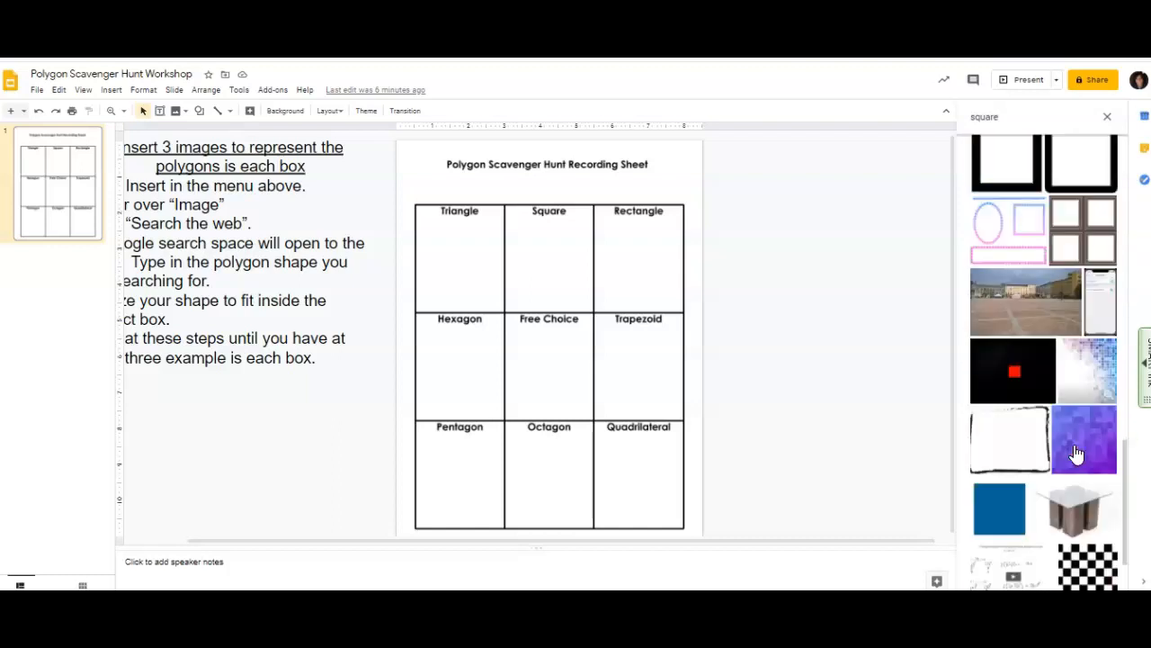
pyautogui.scroll(-5, 1078, 452)
pyautogui.scroll(-3, 1078, 452)
pyautogui.scroll(-5, 1070, 455)
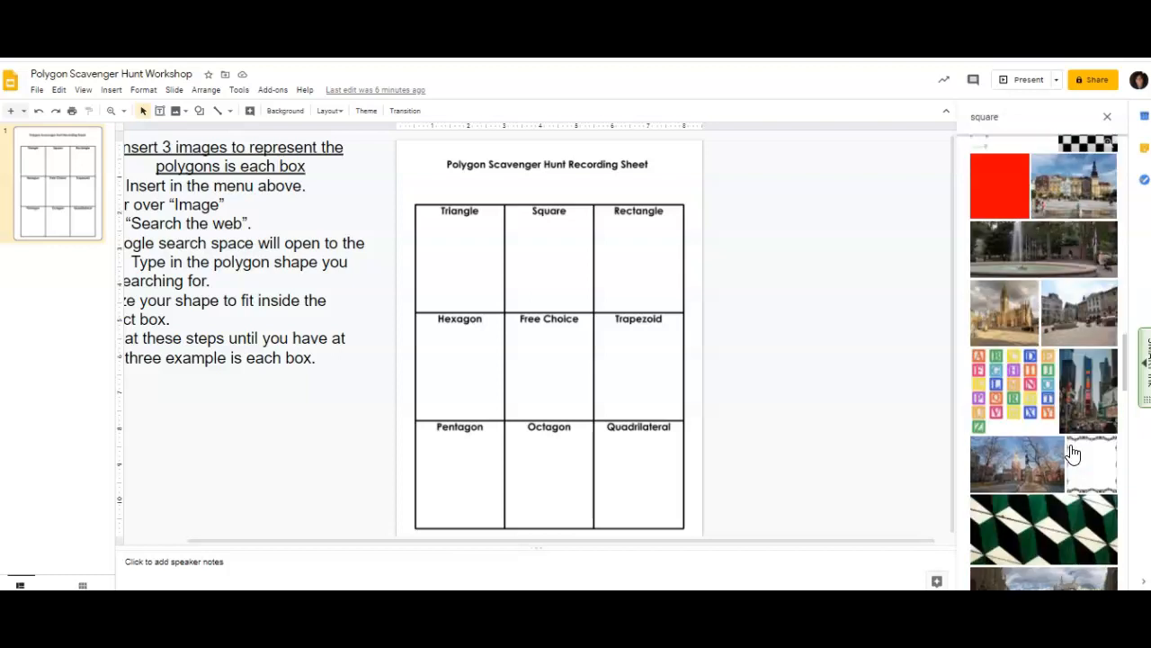
pyautogui.scroll(4, 1071, 405)
pyautogui.click(1001, 314)
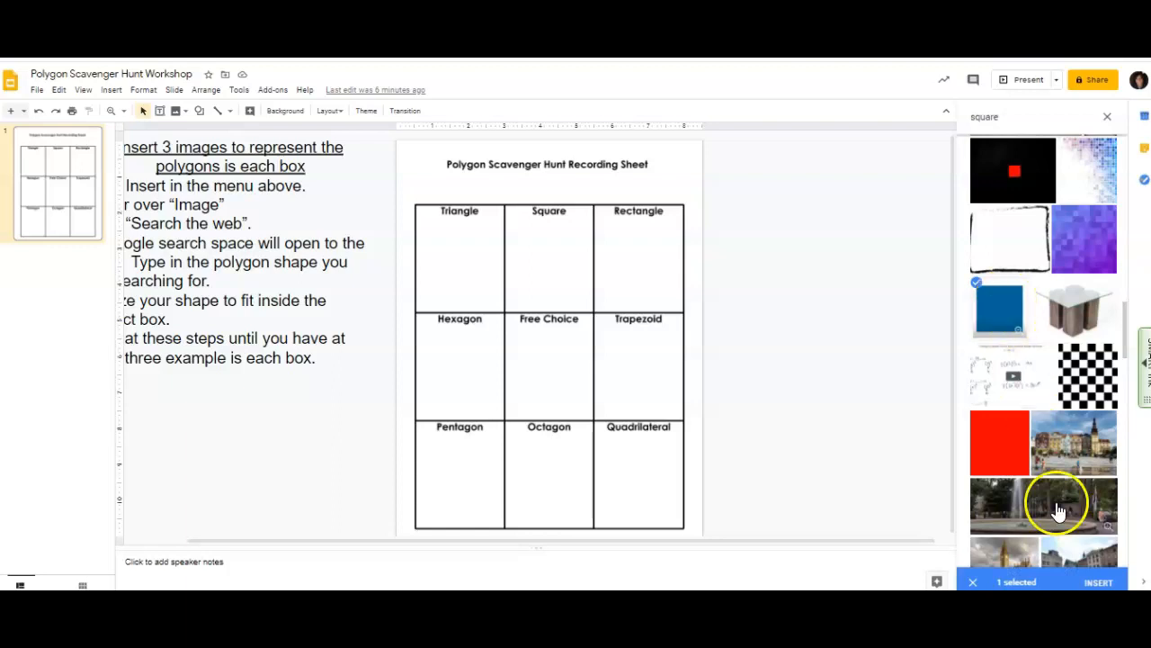
pyautogui.scroll(-5, 1079, 504)
pyautogui.scroll(-3, 1088, 494)
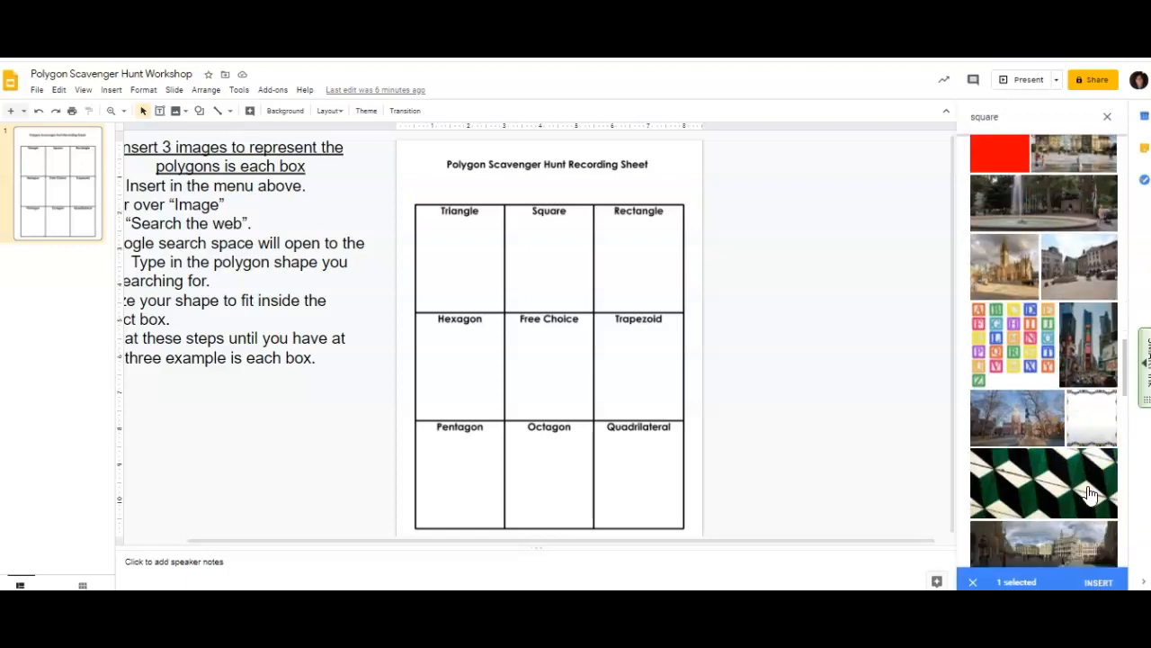
pyautogui.scroll(-4, 1090, 493)
pyautogui.scroll(-4, 1089, 493)
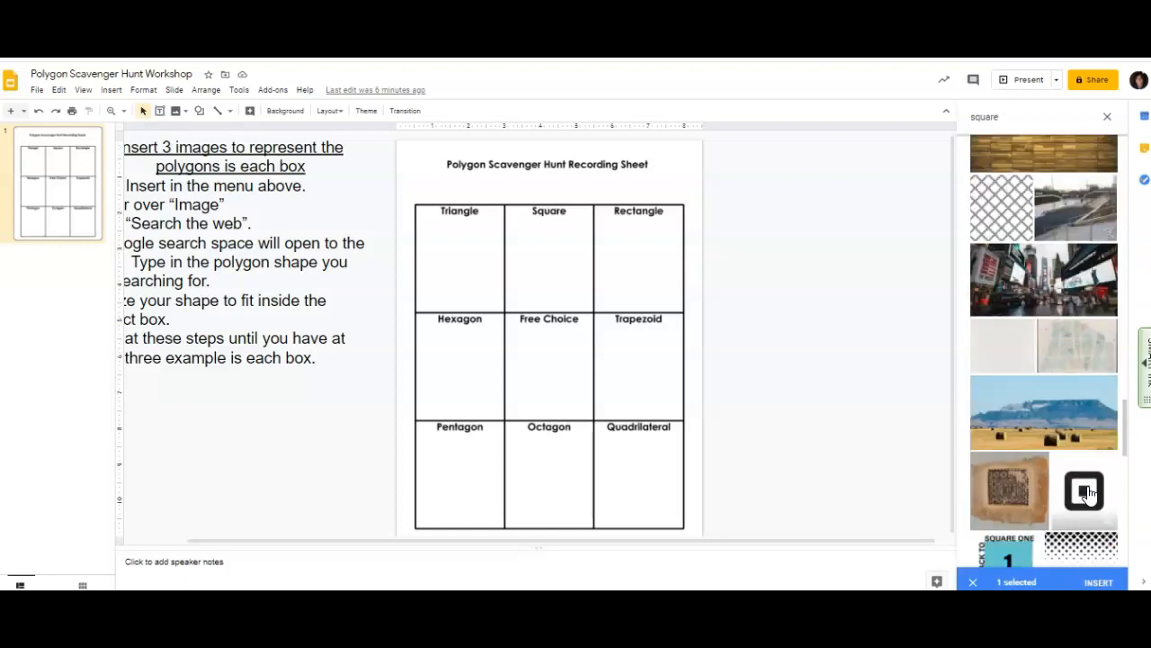
pyautogui.scroll(-4, 1089, 493)
pyautogui.scroll(-4, 1088, 493)
pyautogui.scroll(-4, 1089, 493)
pyautogui.scroll(-4, 1090, 493)
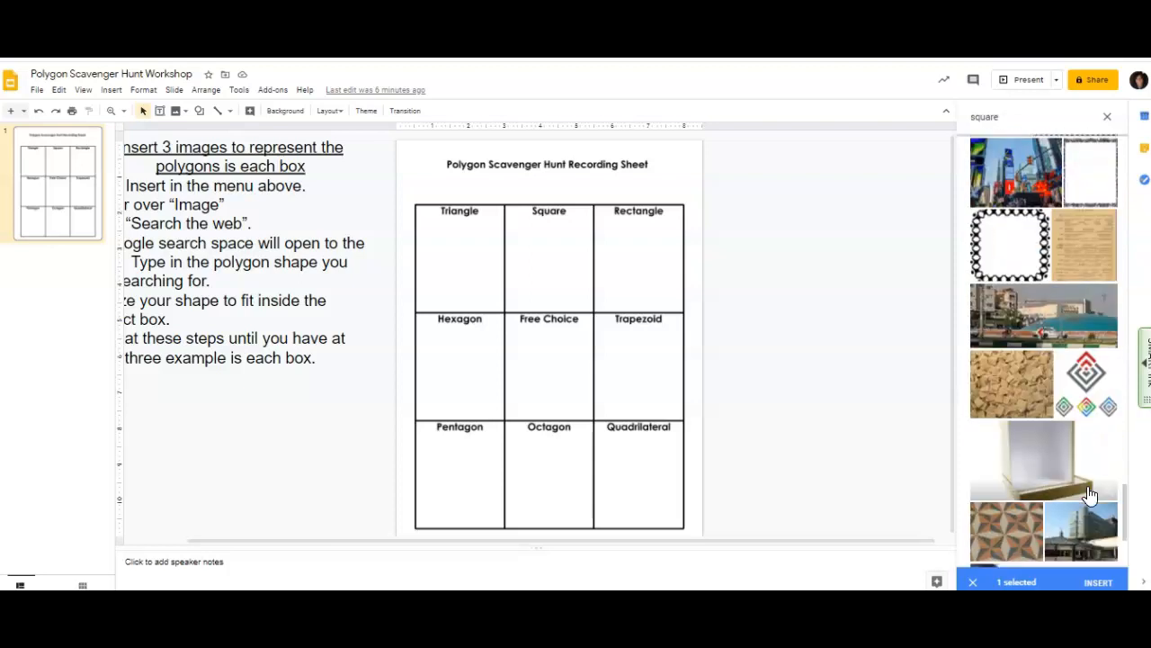
pyautogui.scroll(-3, 1090, 493)
pyautogui.scroll(-1, 1090, 493)
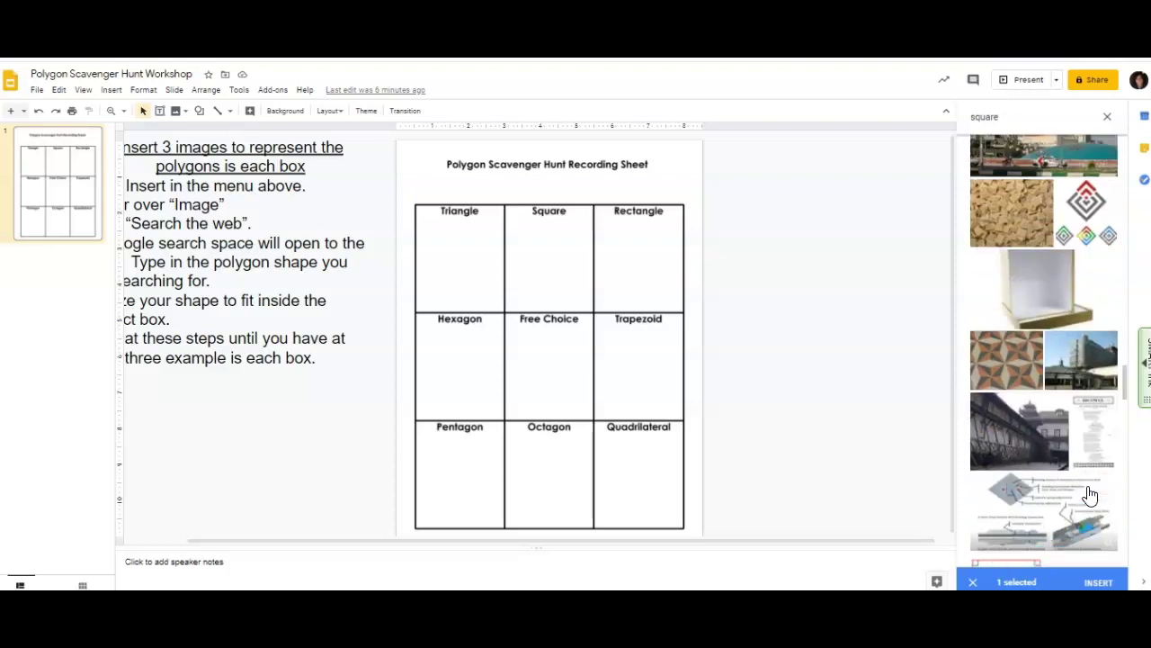
pyautogui.click(1044, 288)
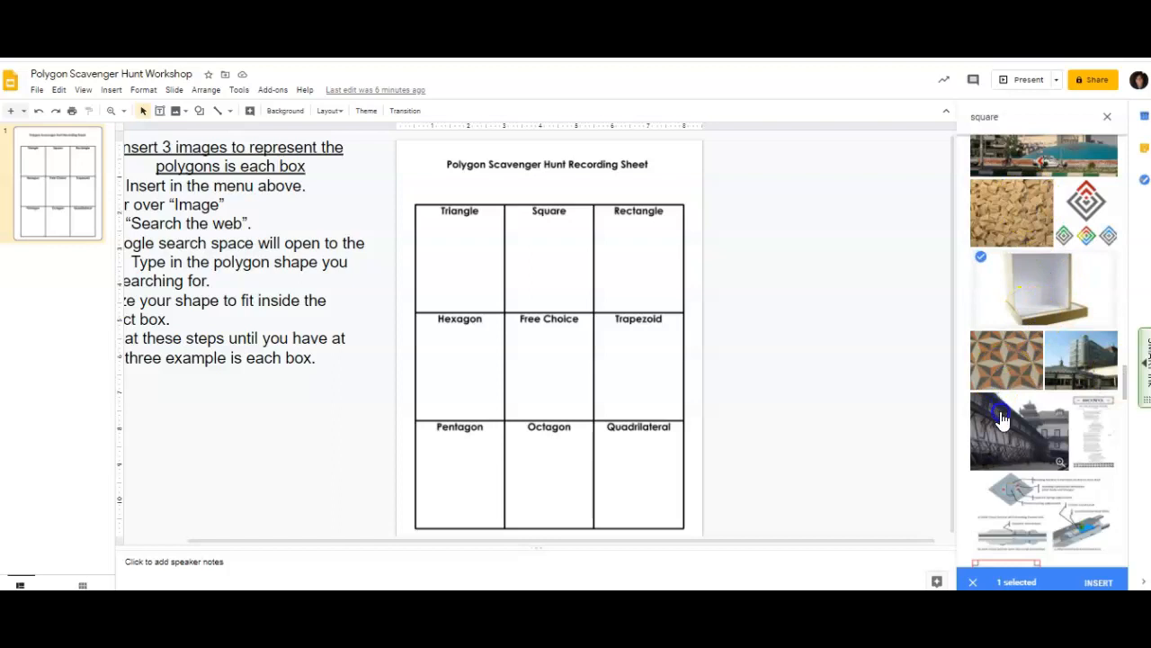
pyautogui.scroll(-5, 1003, 419)
pyautogui.scroll(-3, 1026, 405)
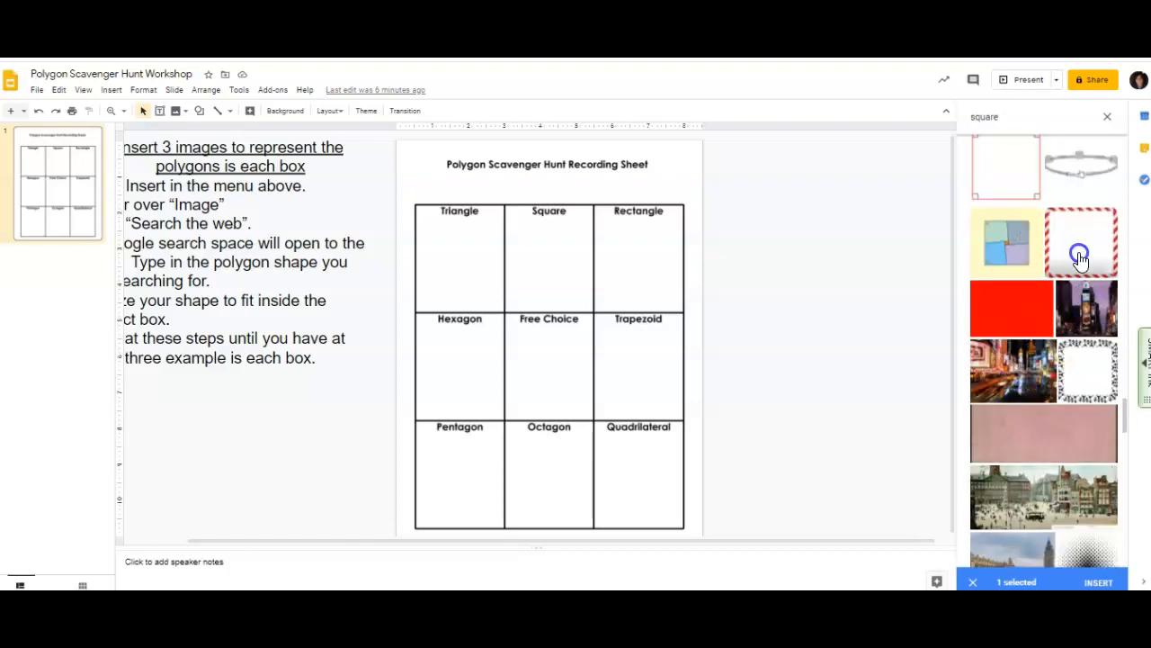
pyautogui.scroll(1, 1077, 256)
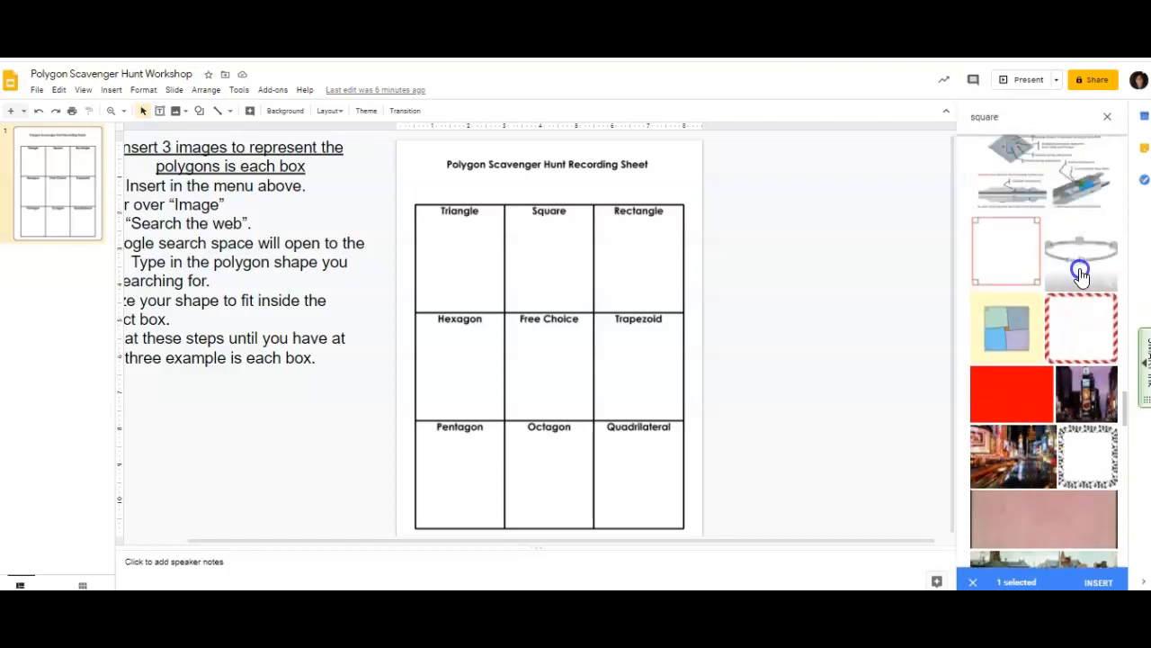
pyautogui.click(1015, 245)
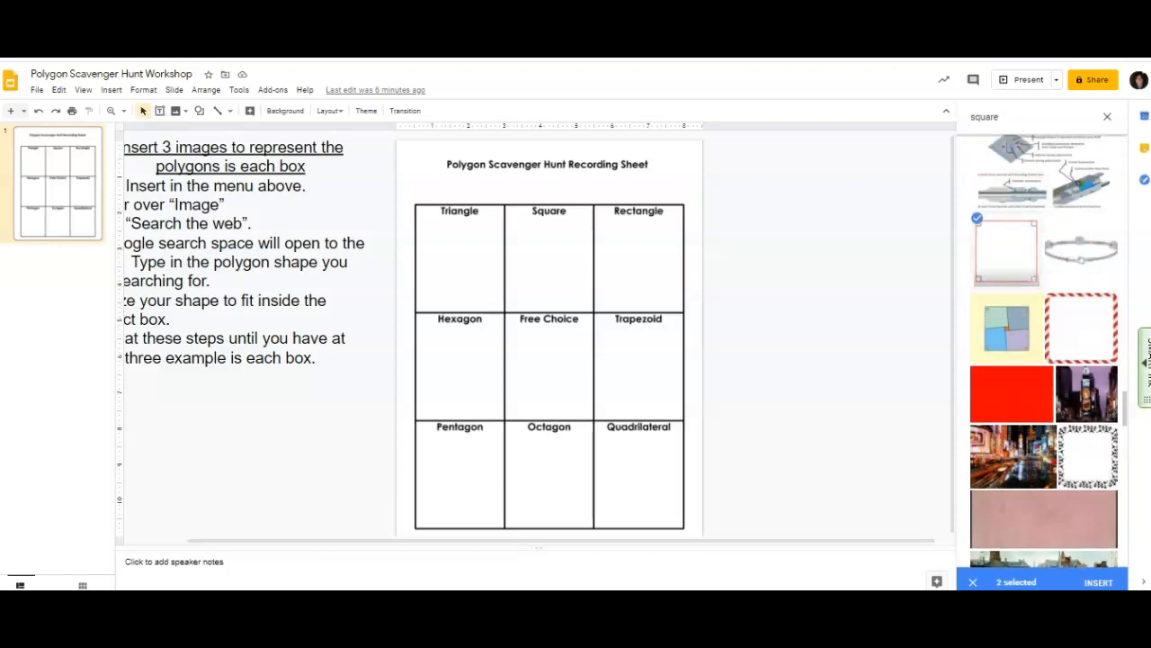
pyautogui.scroll(3, 1059, 544)
pyautogui.scroll(3, 1070, 531)
pyautogui.scroll(3, 1079, 522)
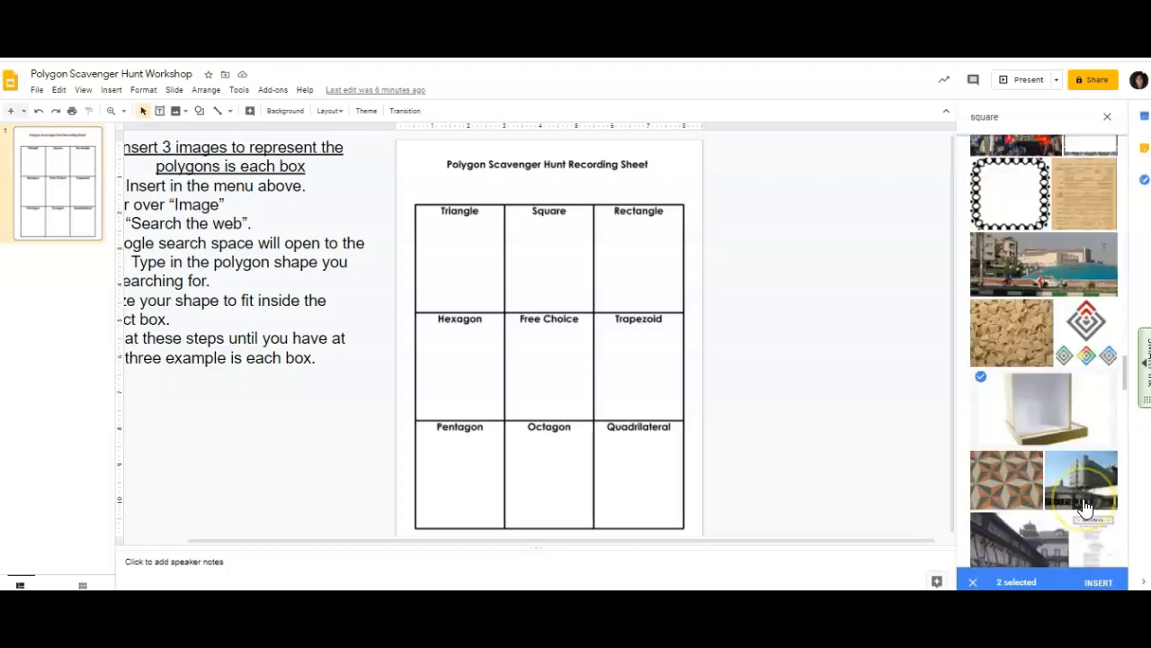
pyautogui.scroll(3, 1086, 508)
pyautogui.scroll(3, 1086, 508)
pyautogui.scroll(3, 1086, 508)
pyautogui.scroll(3, 1086, 508)
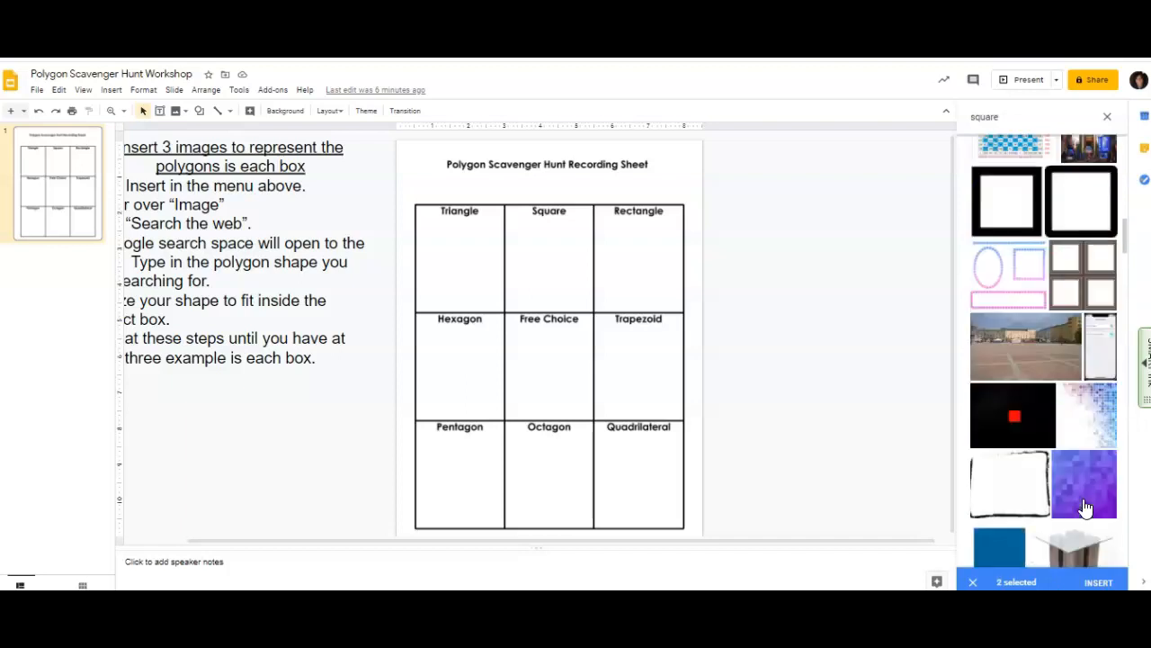
pyautogui.scroll(3, 1085, 508)
pyautogui.scroll(-1, 1086, 508)
pyautogui.click(998, 311)
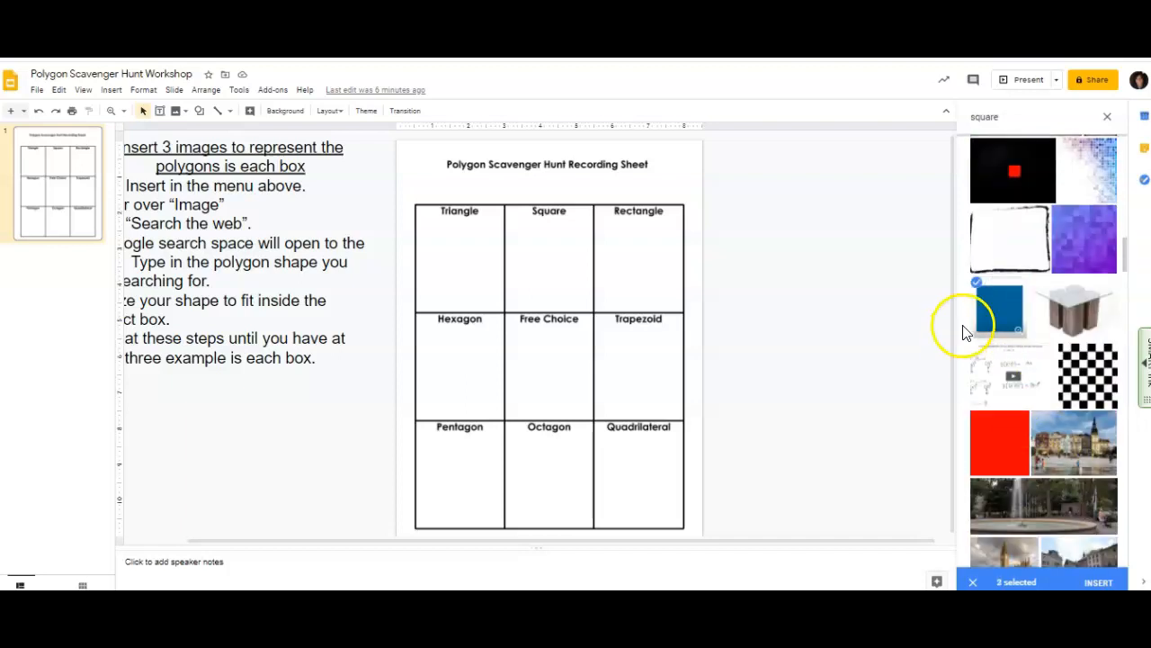
pyautogui.scroll(-3, 1046, 507)
pyautogui.scroll(-2, 1046, 506)
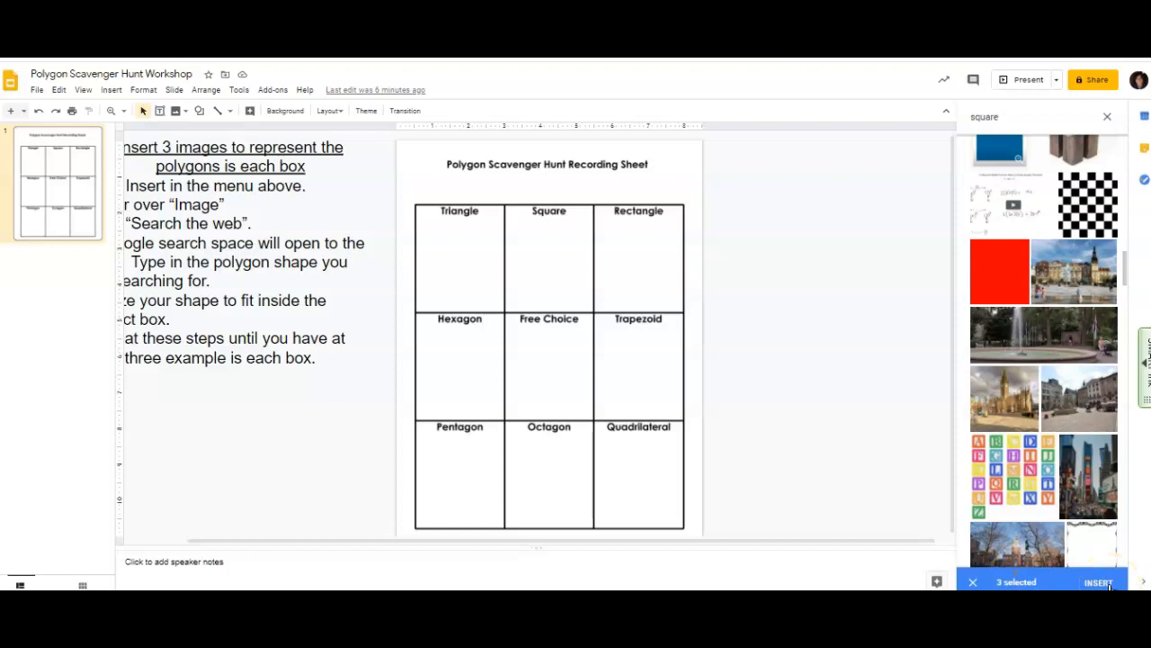
# - Insert the three chosen square pictures onto the slide and select the large outlined square
pyautogui.click(1100, 582)
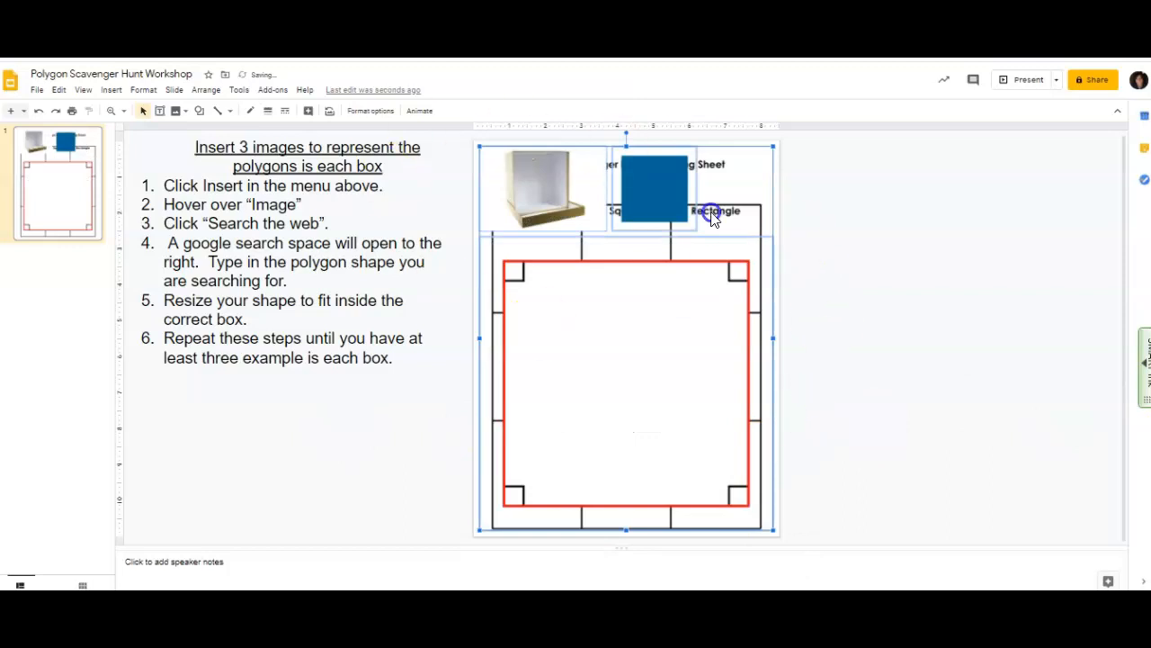
pyautogui.click(679, 371)
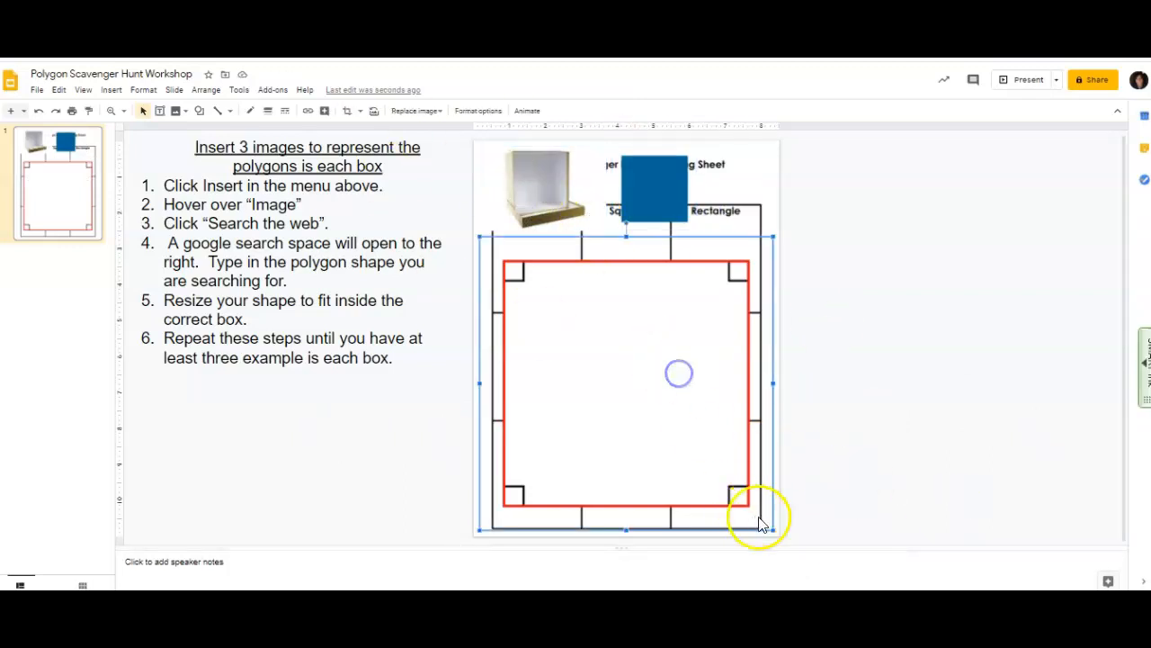
pyautogui.click(862, 429)
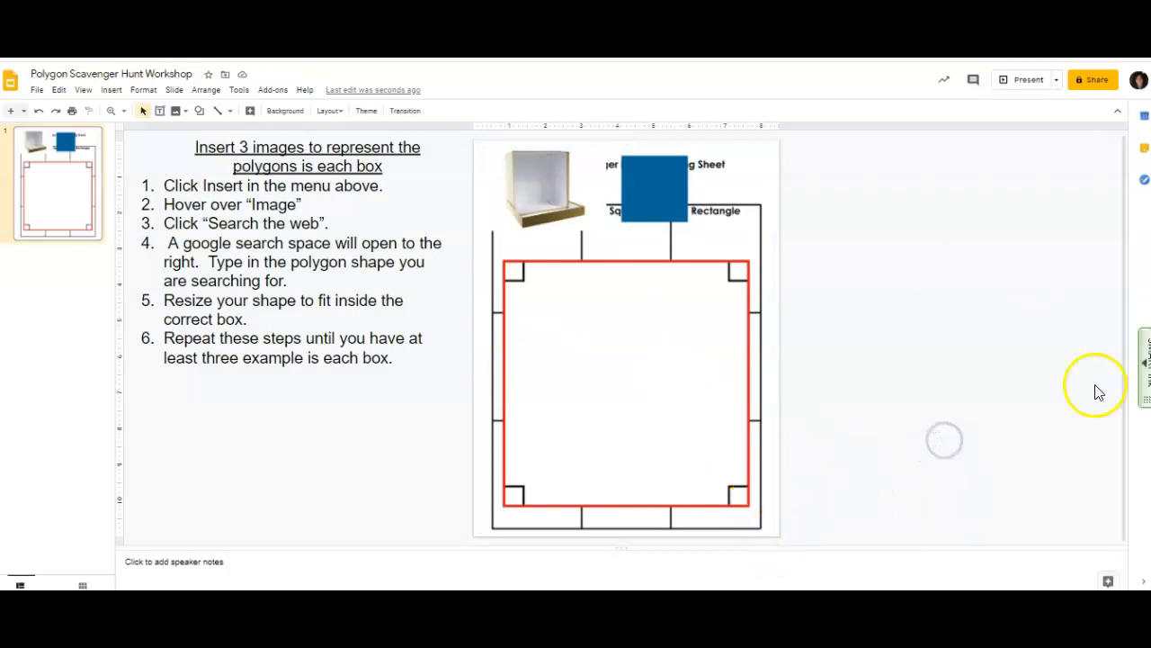
pyautogui.click(639, 396)
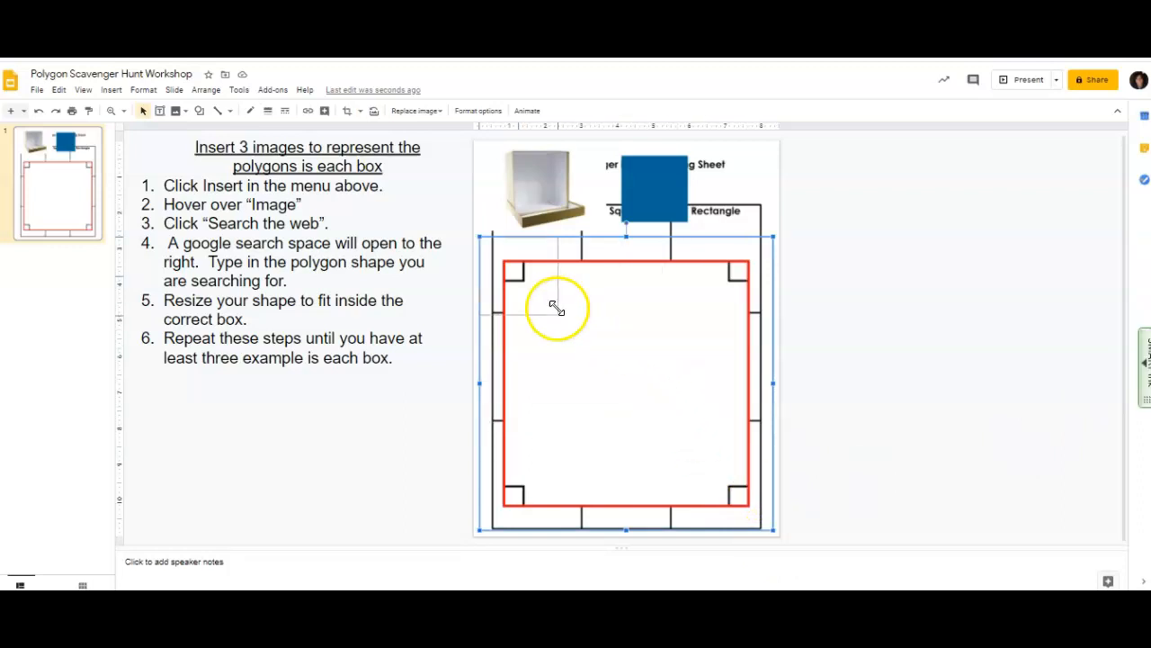
# - Shrink the outlined square, 3D box and blue square pictures down to thumbnail size
pyautogui.moveTo(773, 529); pyautogui.dragTo(530, 287)
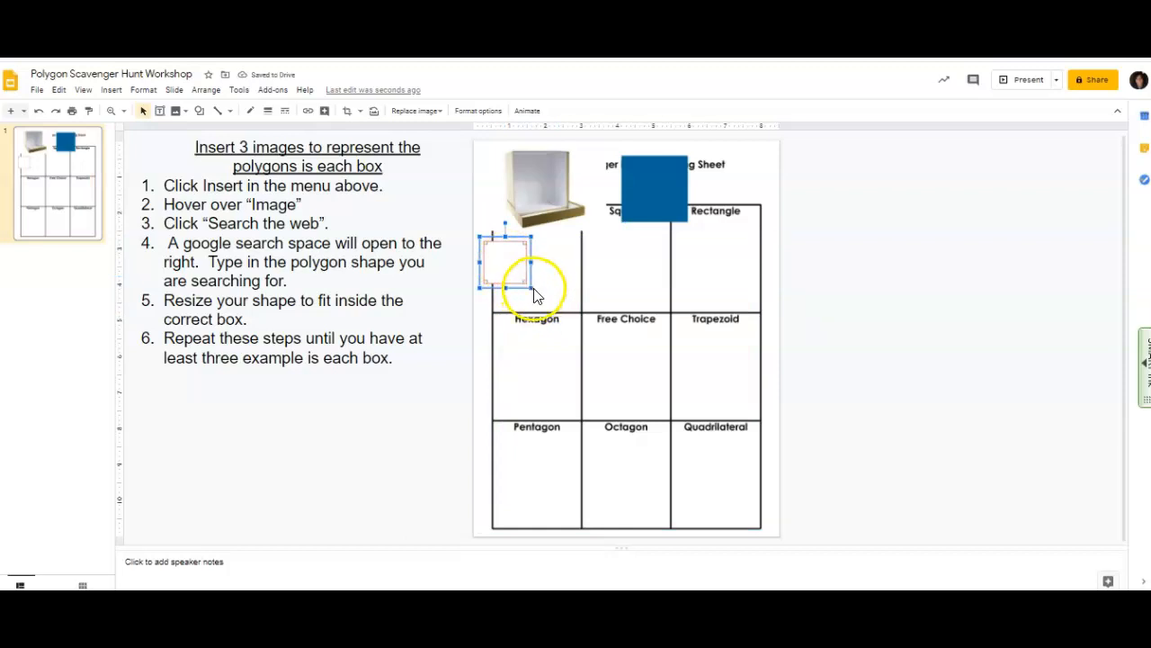
pyautogui.click(521, 271)
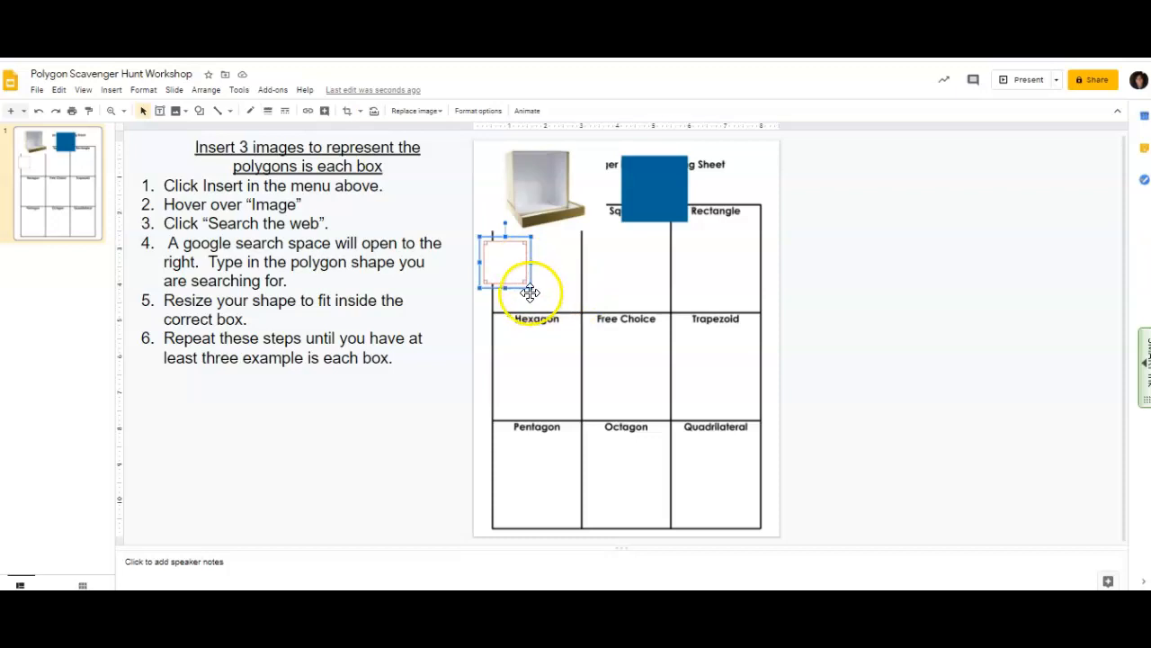
pyautogui.moveTo(486, 286); pyautogui.dragTo(505, 274)
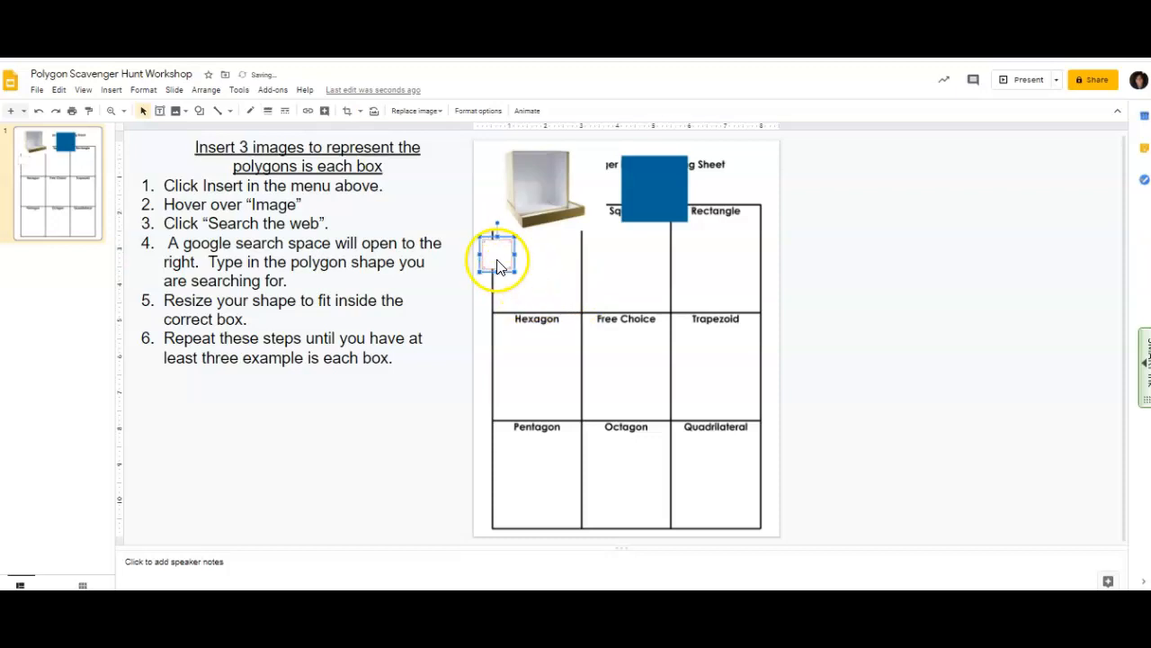
pyautogui.click(559, 193)
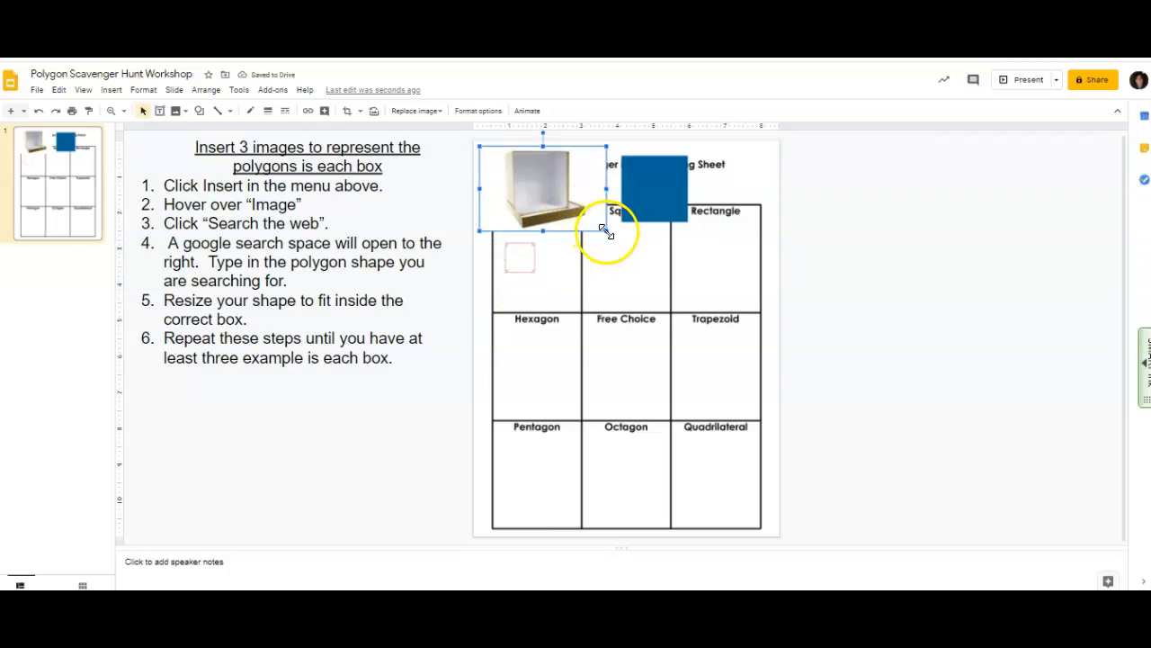
pyautogui.moveTo(561, 194); pyautogui.dragTo(531, 180)
pyautogui.click(641, 190)
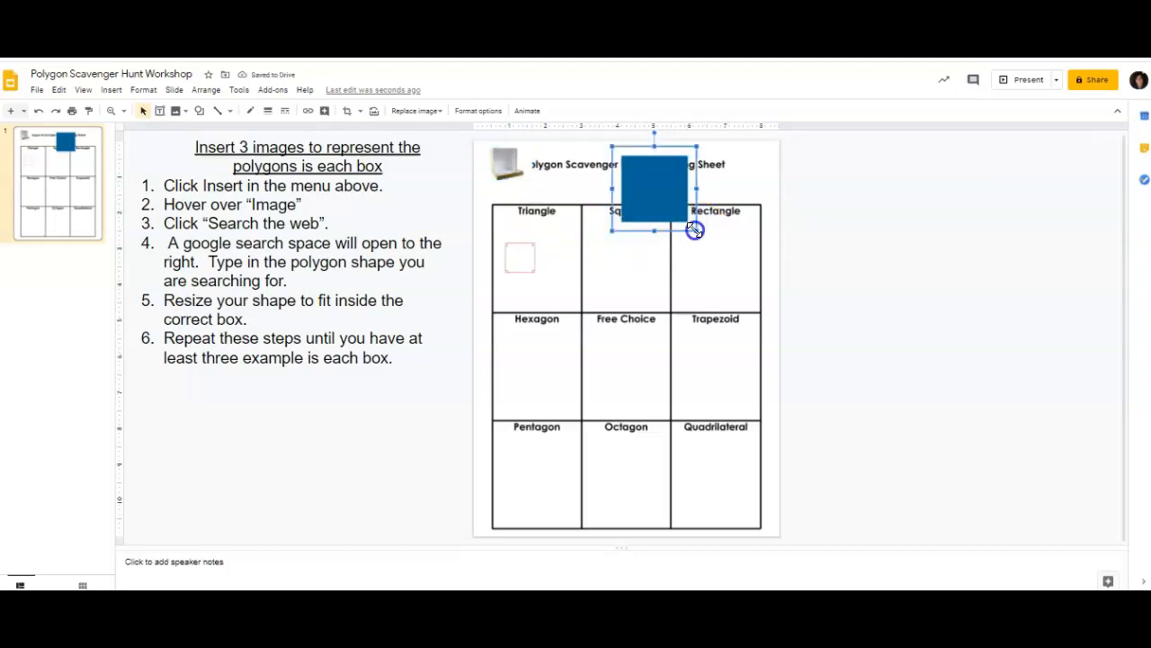
pyautogui.moveTo(654, 229)
pyautogui.mouseDown()
pyautogui.moveTo(630, 185)
pyautogui.moveTo(609, 243)
pyautogui.moveTo(622, 287)
pyautogui.moveTo(617, 279)
pyautogui.mouseUp()
# - Move the pictures so all three sit together inside the Square box of the grid
pyautogui.click(505, 164)
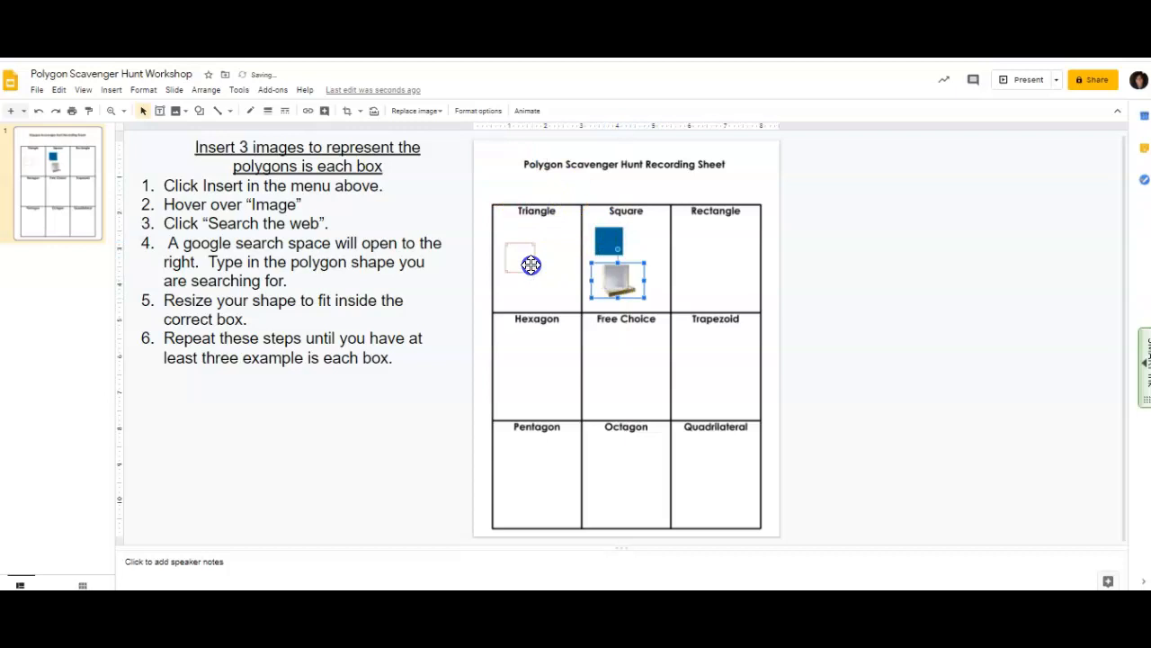
pyautogui.click(531, 266)
pyautogui.moveTo(522, 258); pyautogui.dragTo(655, 246)
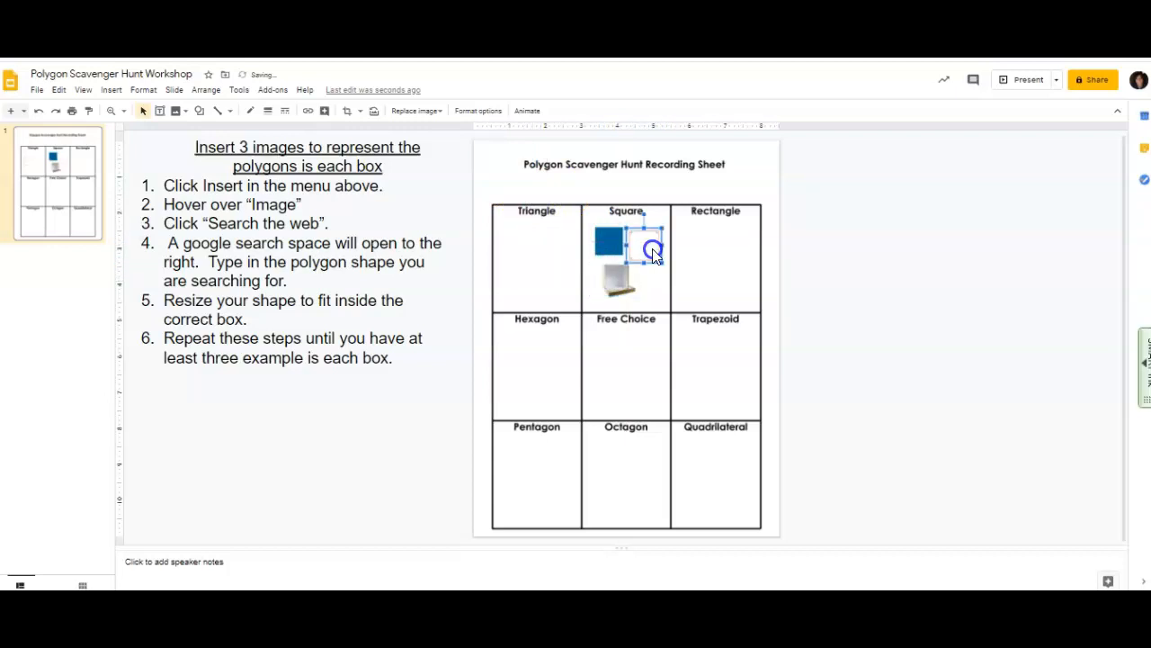
pyautogui.click(920, 313)
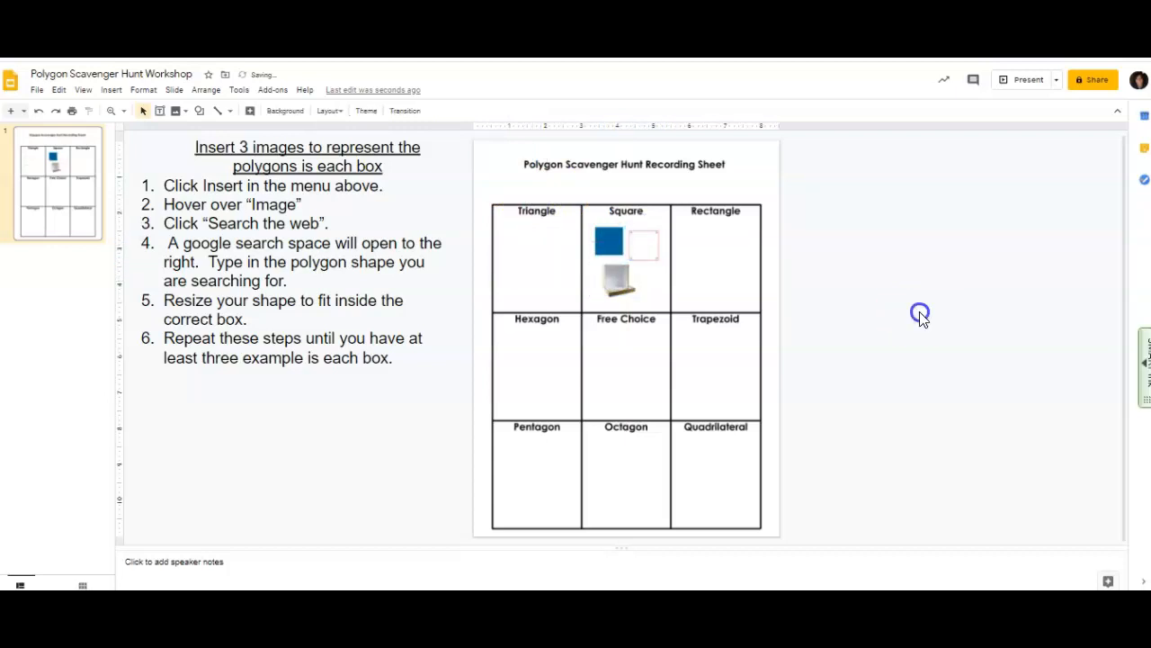